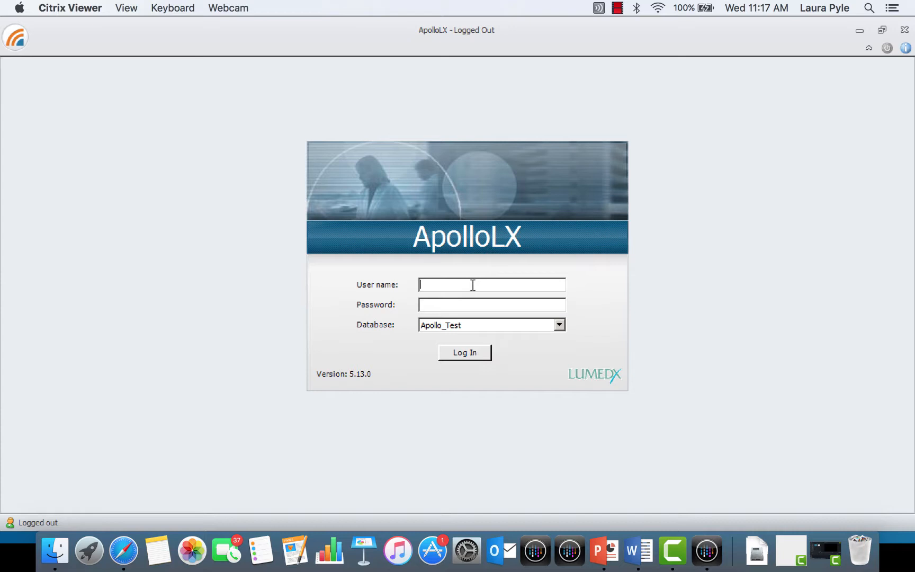
Log in to the Apollo_Test database with the physician's user name and password
text(LXWCATHPHYS_VEN)
key(Tab)
key(Caps_Lock)
text(*********)
key(Return)
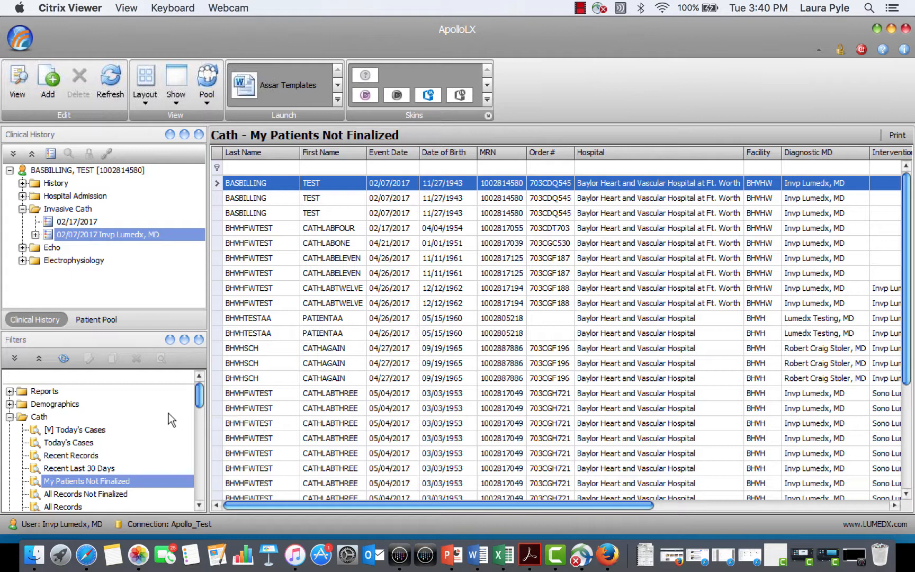
List the Cath cases under My Patients Not Finalized, filter them by the patient's first name, and open the matching patient's record
click(83, 480)
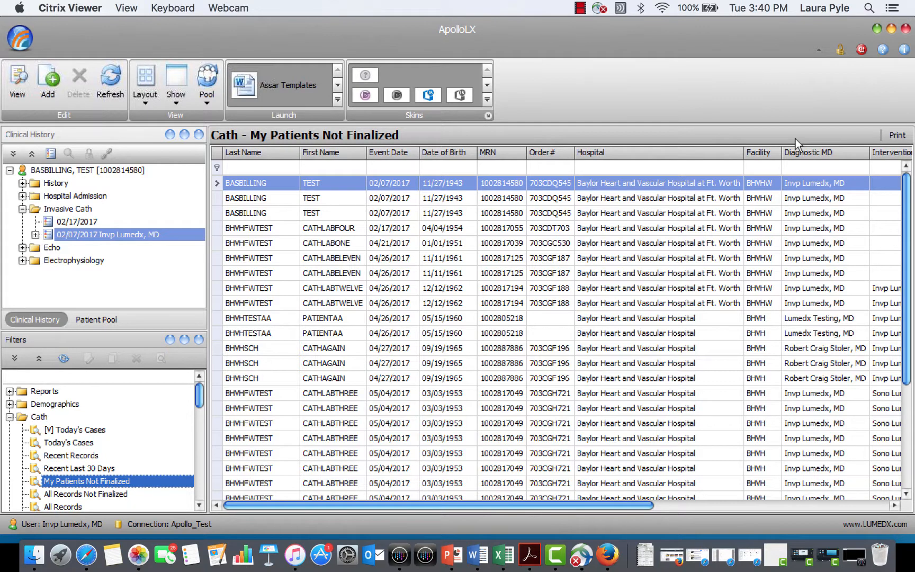
click(315, 166)
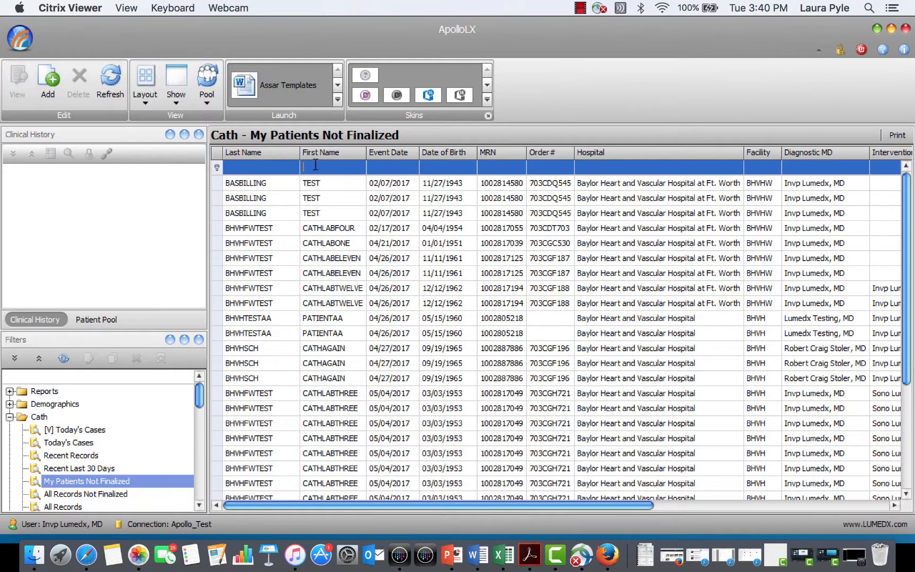
text(cathlab)
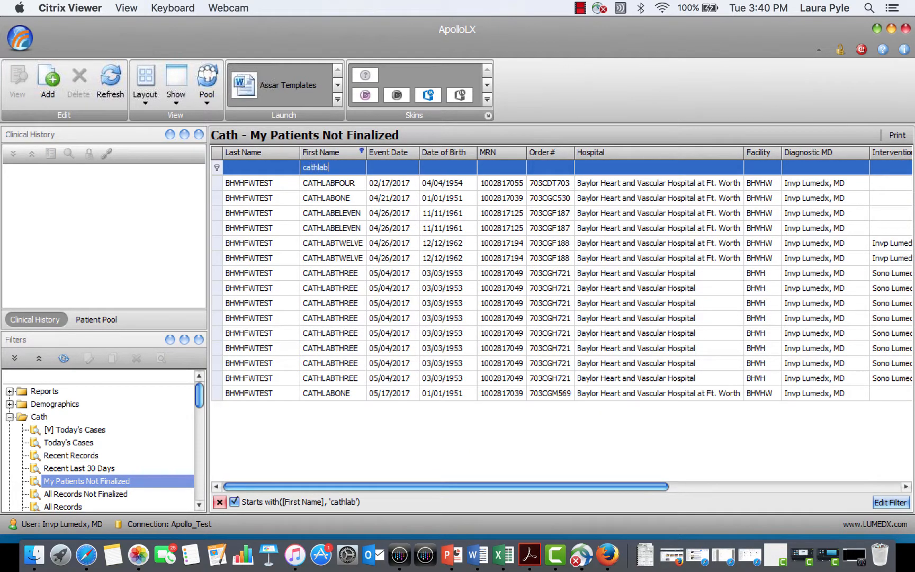
double_click(259, 216)
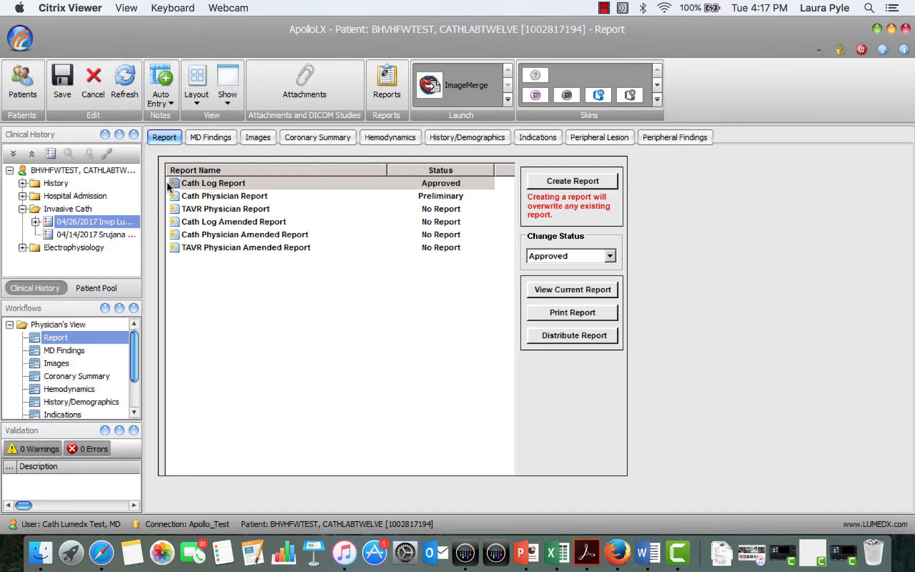
View the current Cath Log Report, read through its procedures, supplies, sedation and log entries, and close it
click(207, 185)
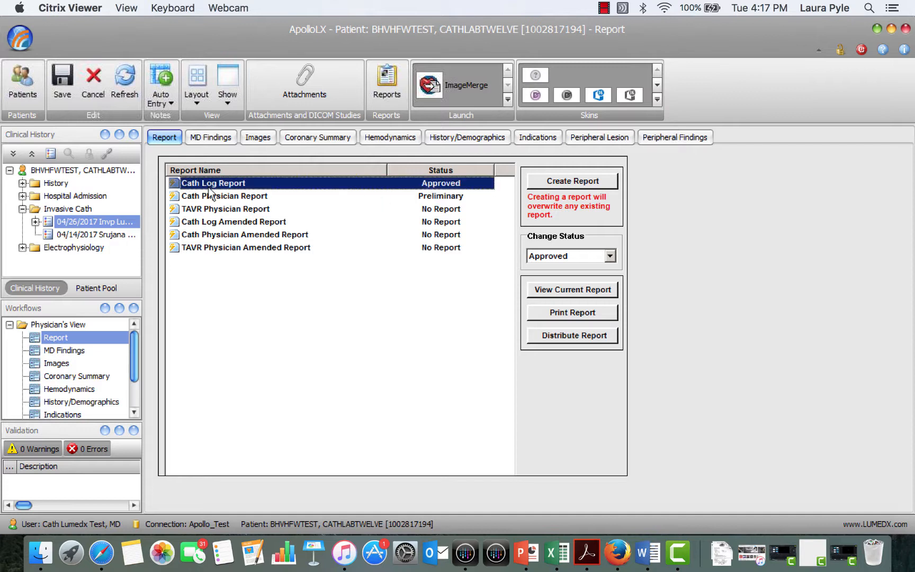
click(590, 291)
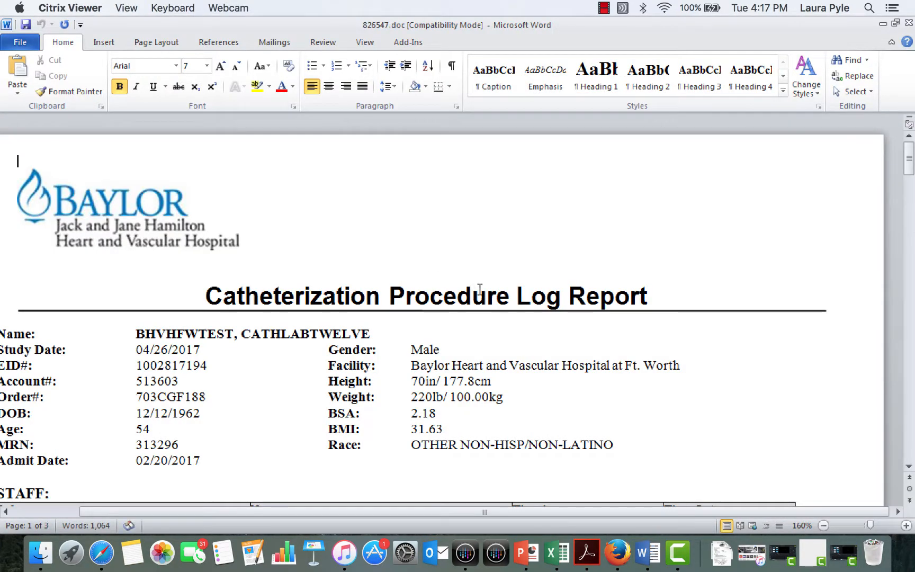
scroll(449, 347, down, 10)
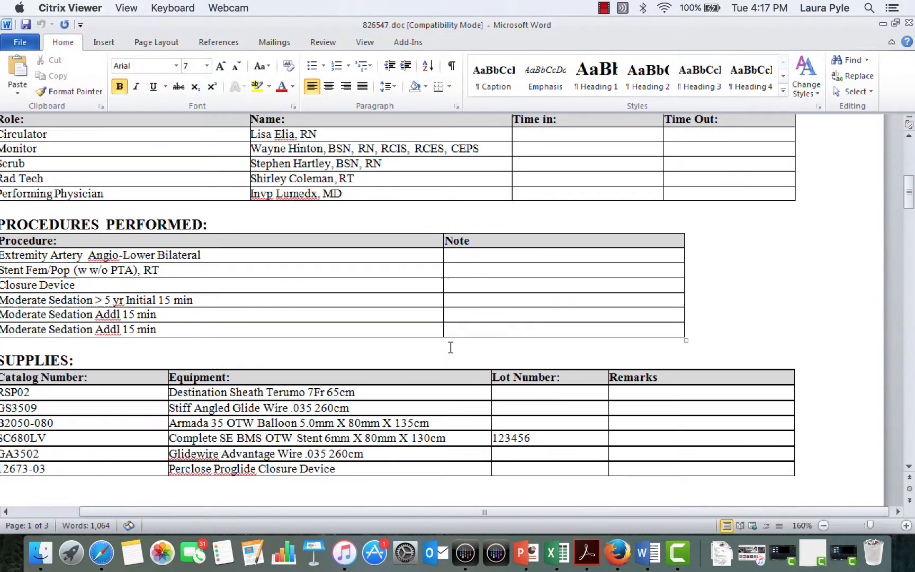
scroll(451, 348, down, 15)
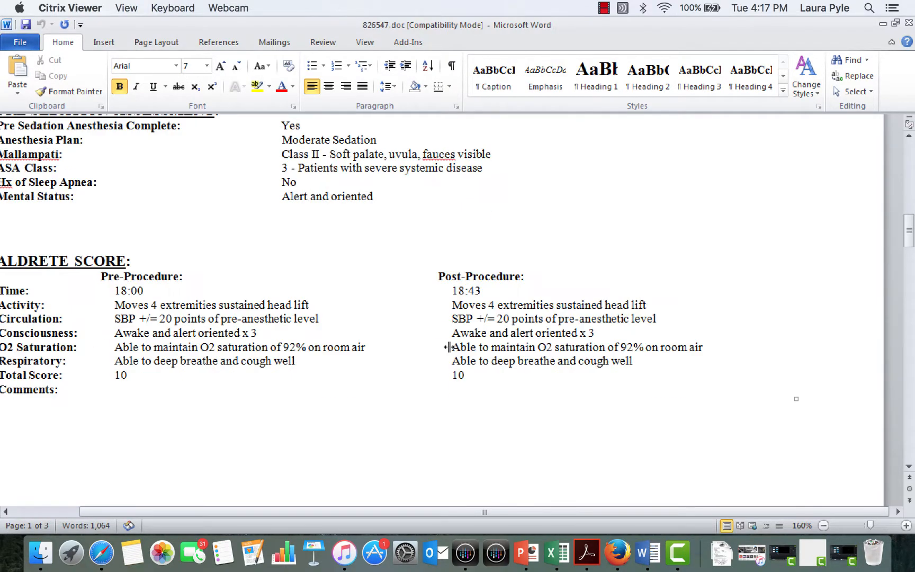
scroll(449, 346, down, 20)
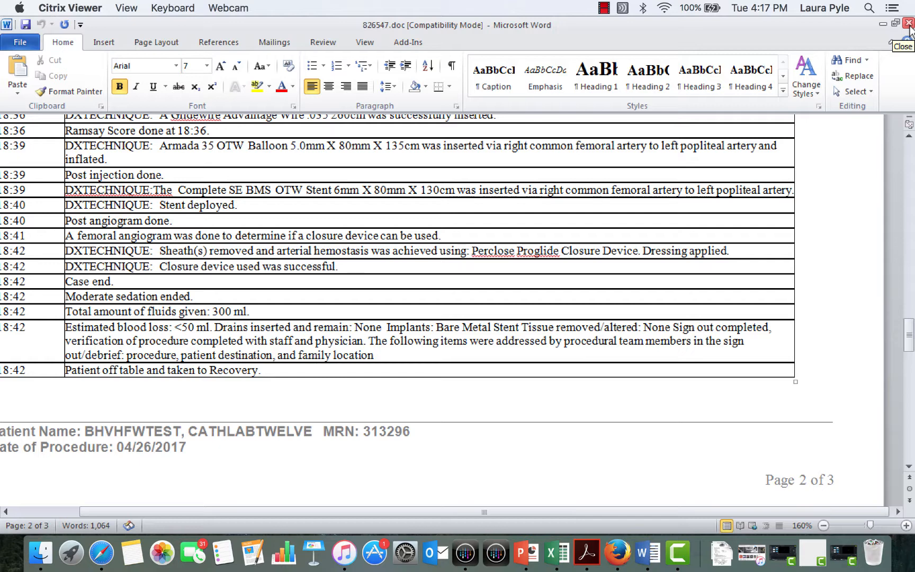
click(908, 24)
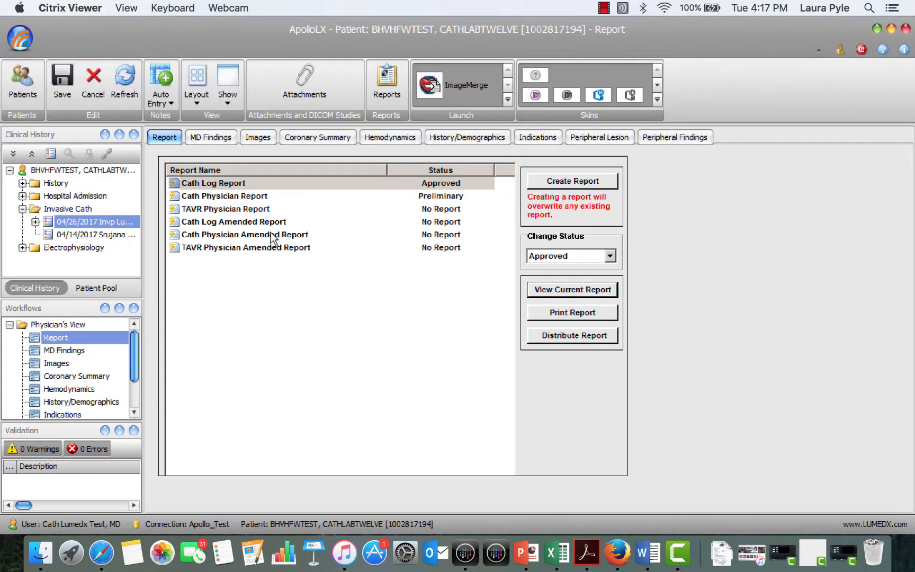
Change the Cath Log Report's status to Final and electronically sign it with the account password
click(246, 183)
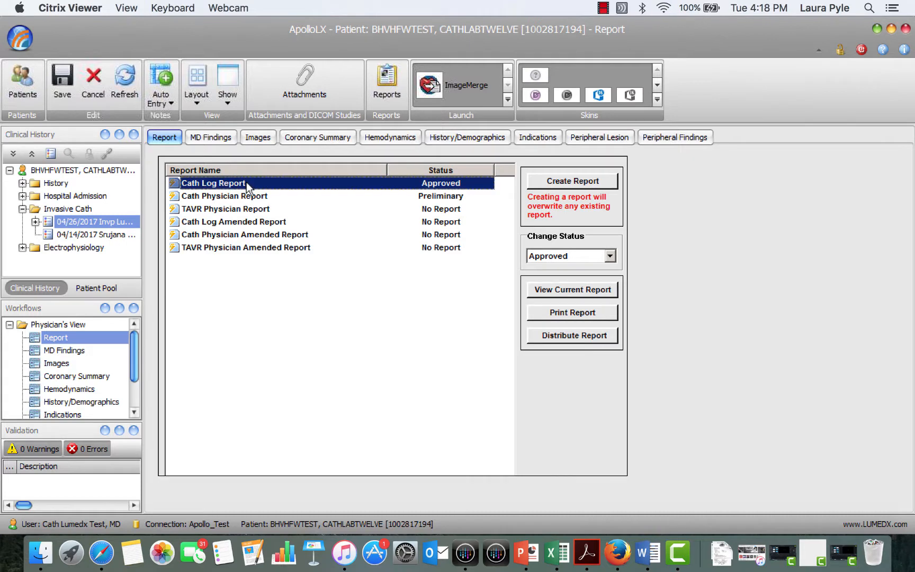
click(567, 256)
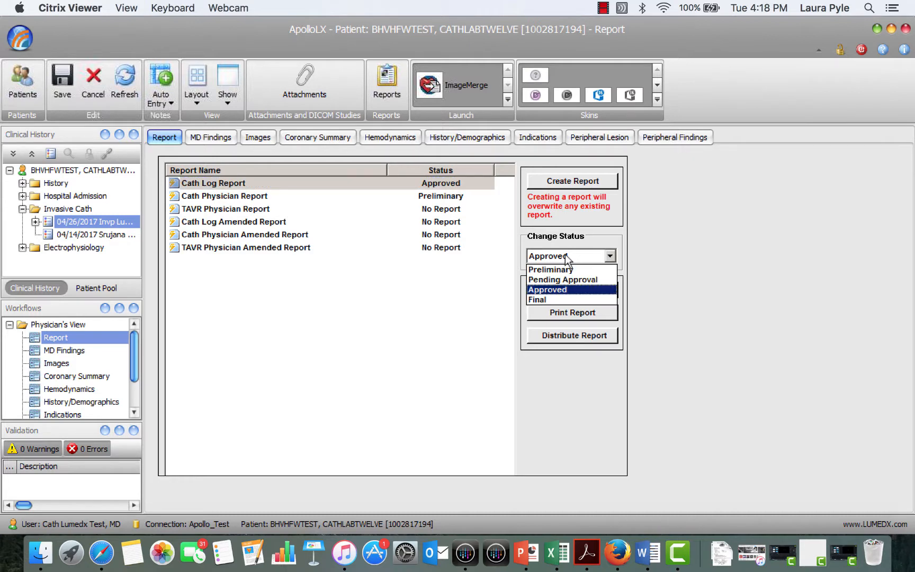
click(562, 300)
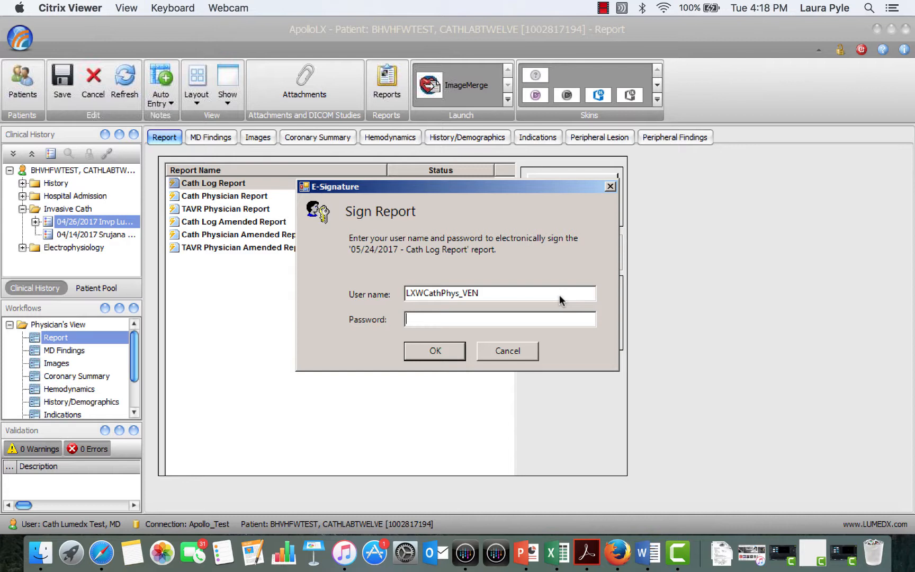
text(********)
key(Return)
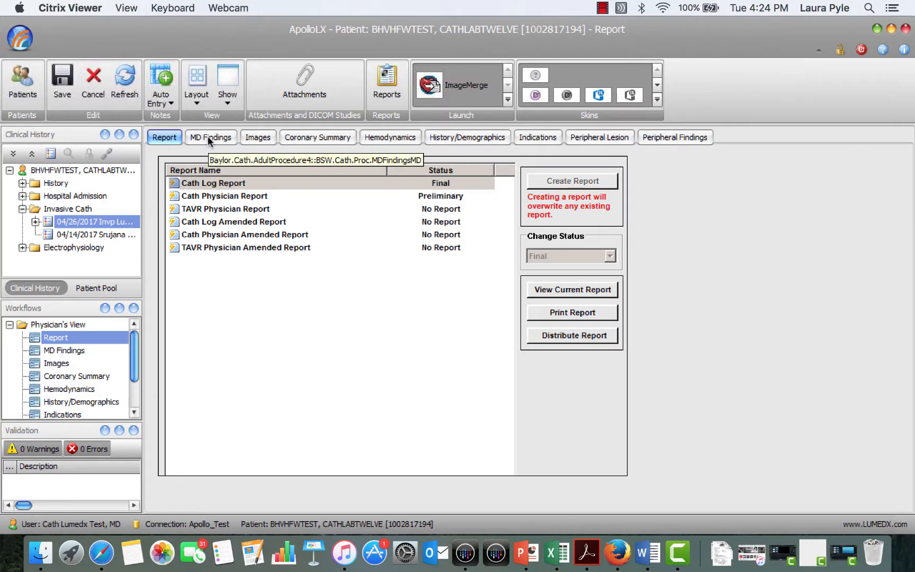
Review the MD Findings through the end of the Vascular Findings text and the Conclusions field
click(207, 139)
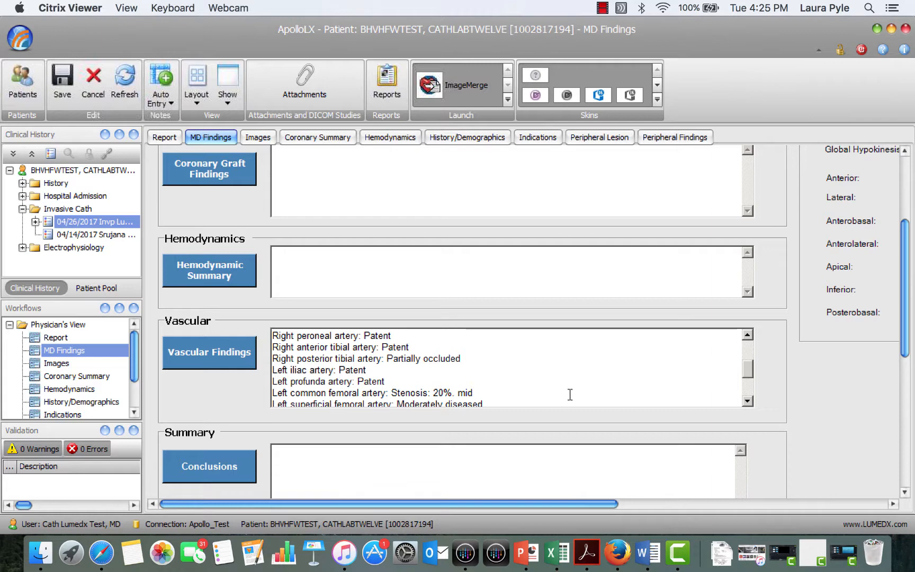
drag(746, 368, 746, 389)
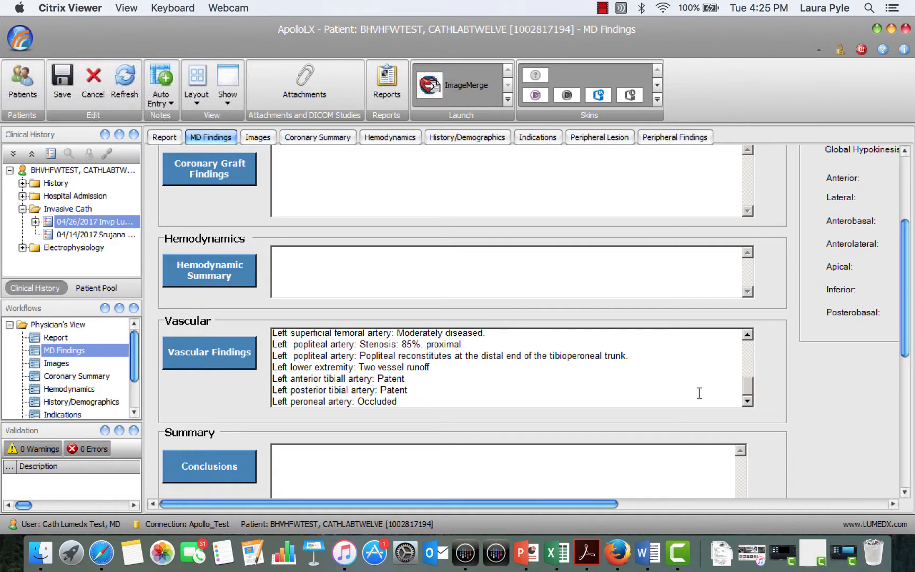
click(433, 402)
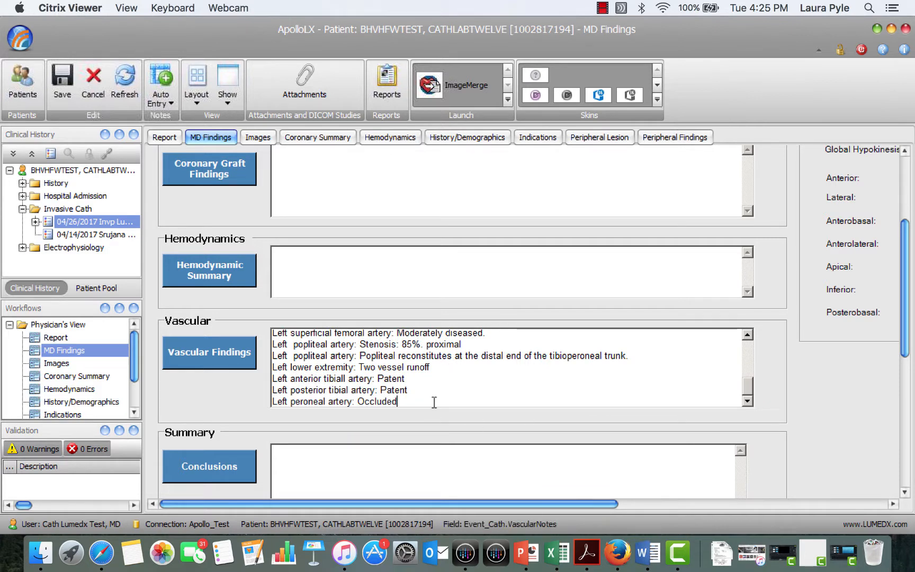
click(295, 470)
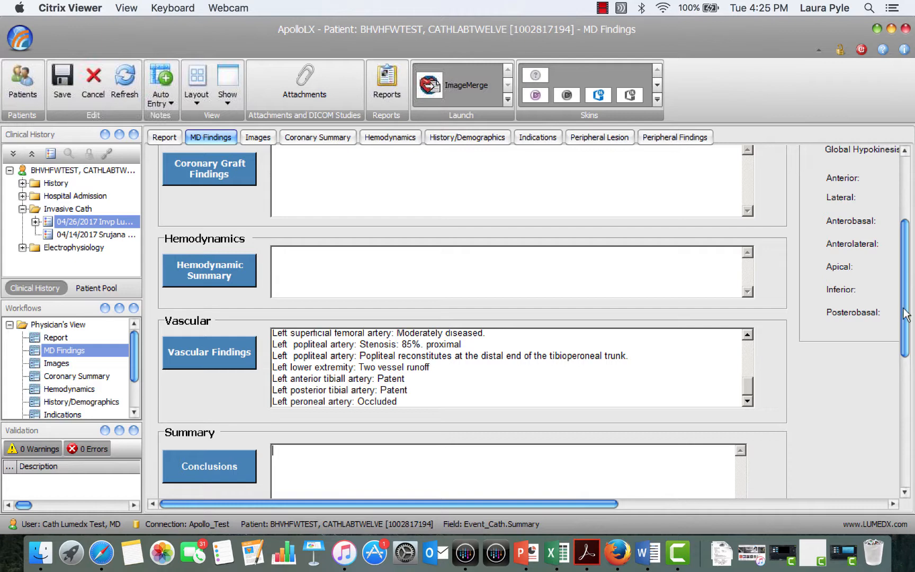
Add risk factor modifications to the Plan's Recommendations, choosing recommended smoking cessation and cardiac rehabilitation
drag(904, 308, 907, 415)
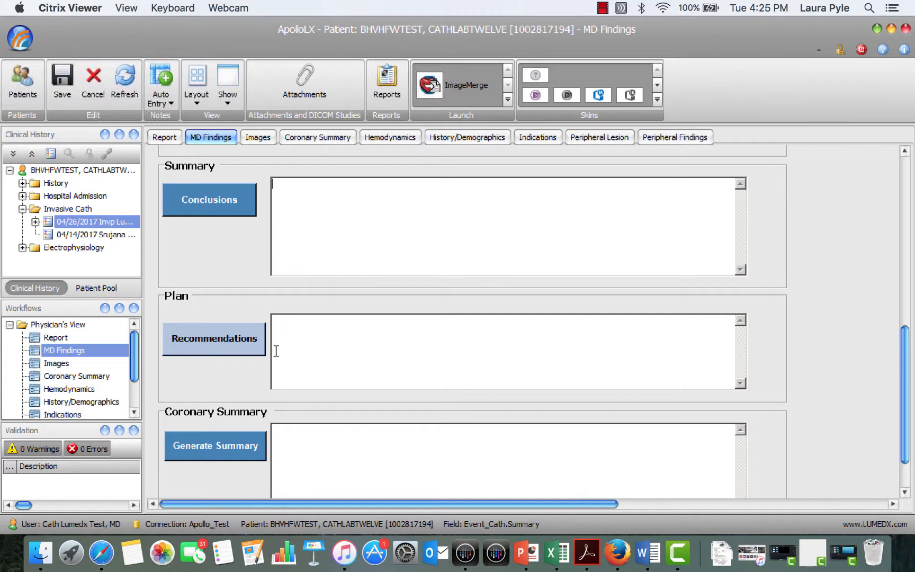
click(243, 337)
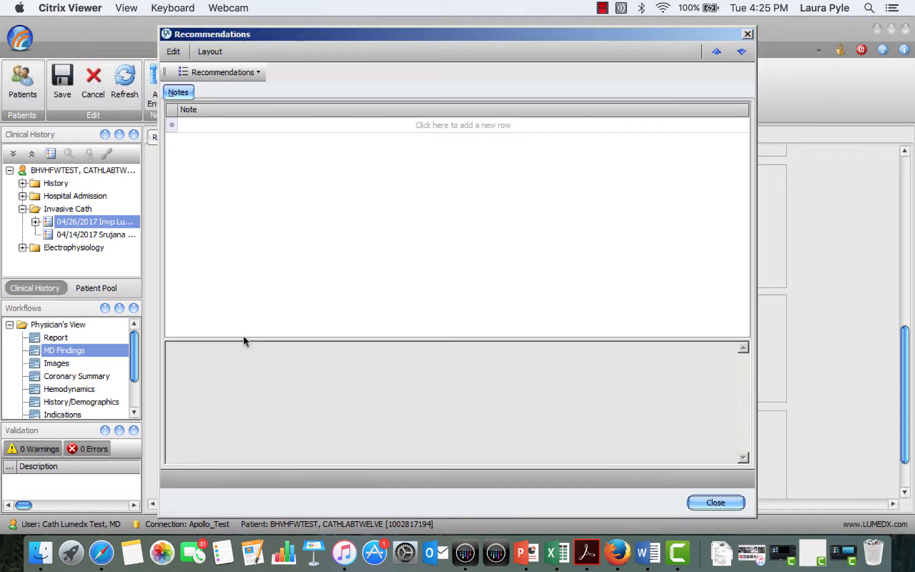
click(243, 72)
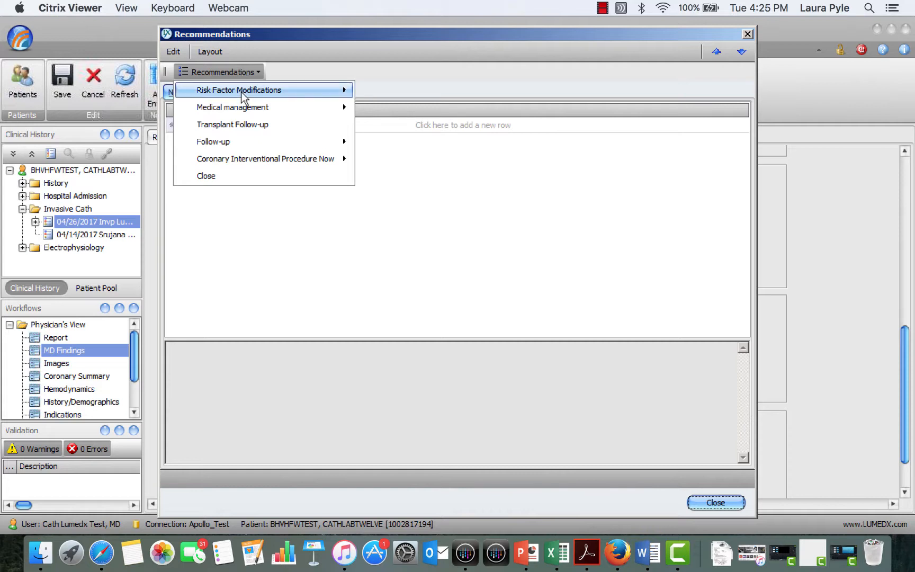
mouse_move(242, 91)
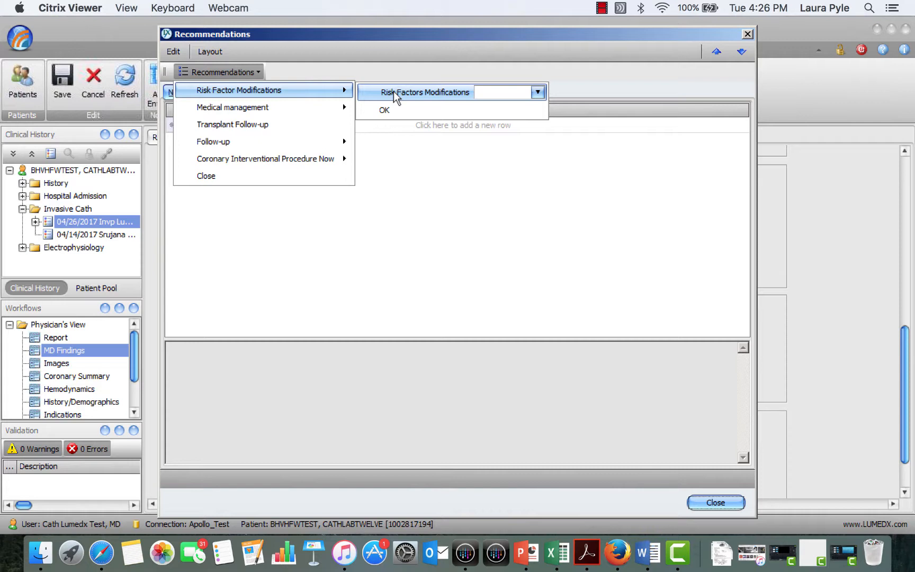
click(537, 92)
click(483, 120)
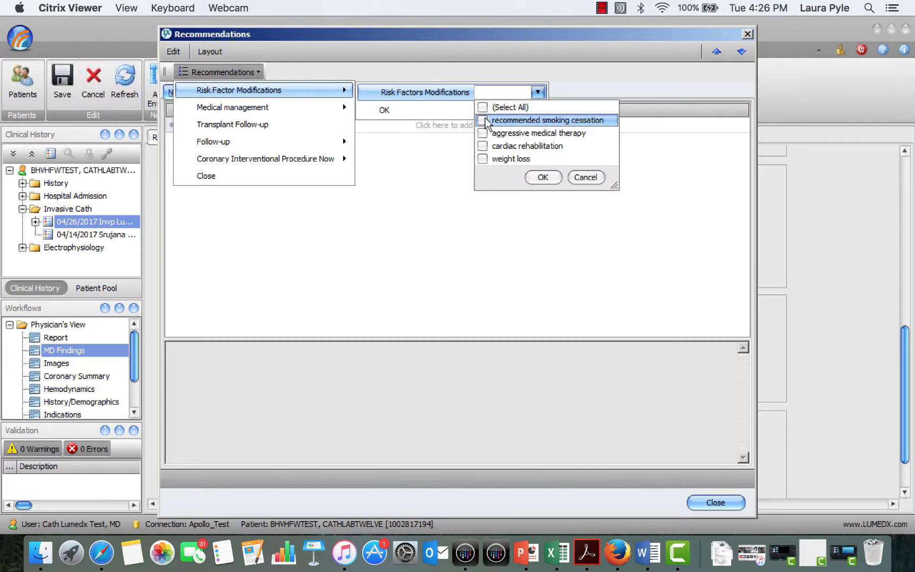
click(482, 146)
click(544, 177)
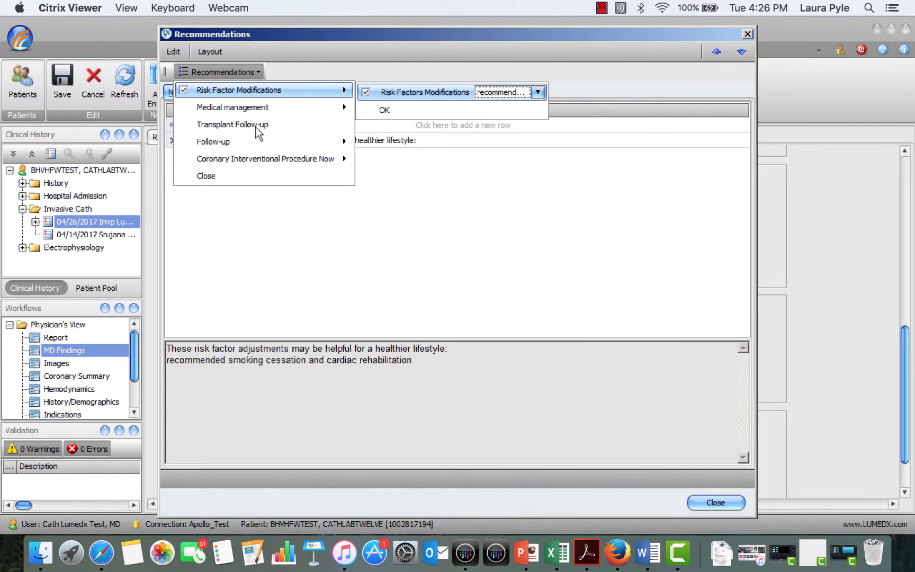
Add the follow-up note "This will be communicated to the patient's cardiologist." and close the Recommendations
mouse_move(258, 141)
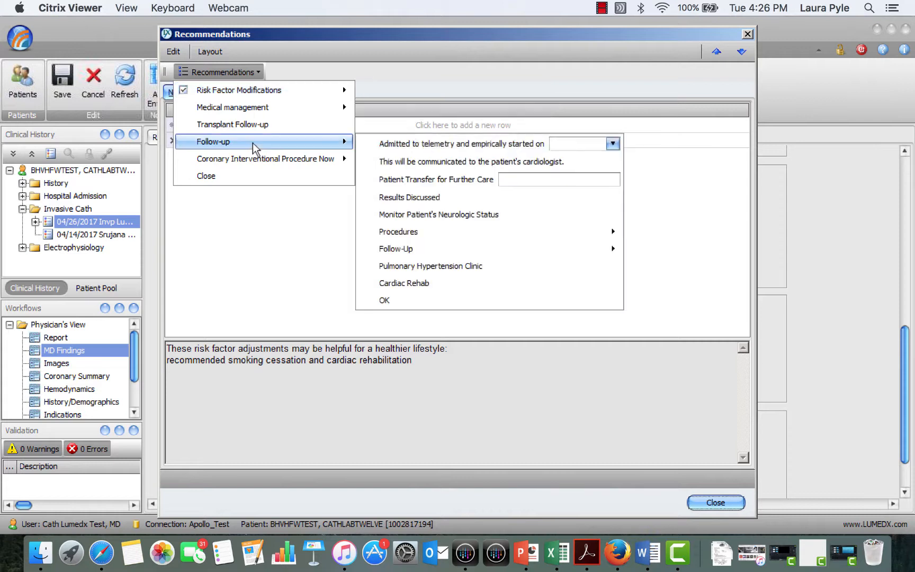
click(430, 162)
click(405, 301)
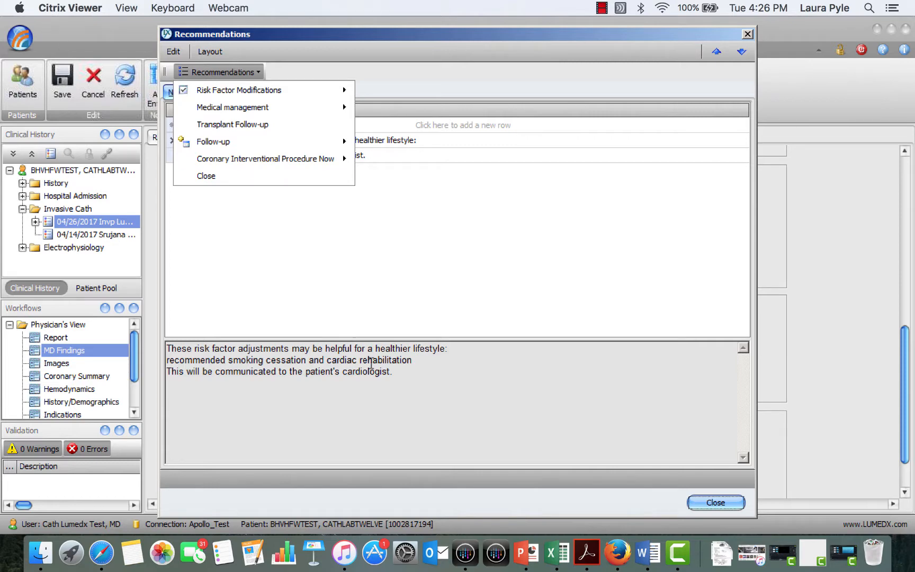
click(712, 503)
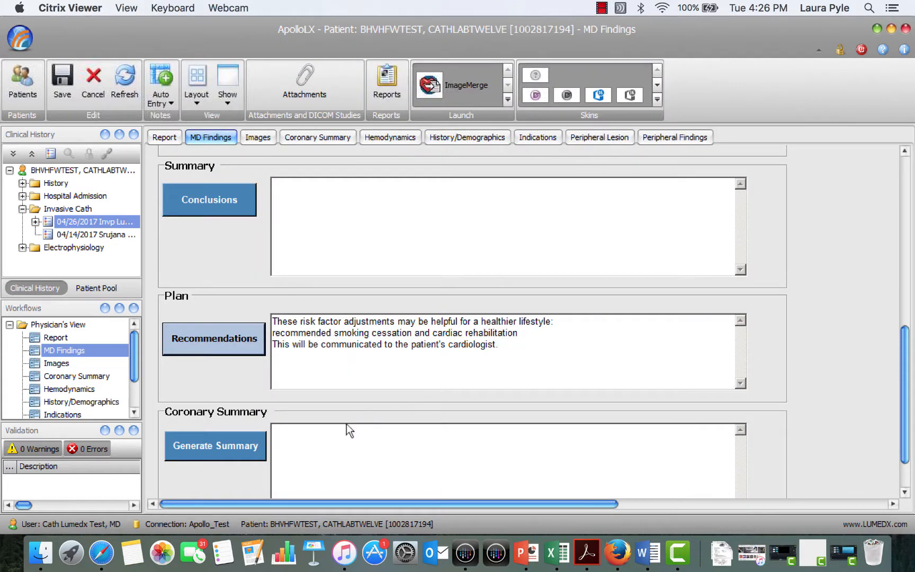
click(318, 368)
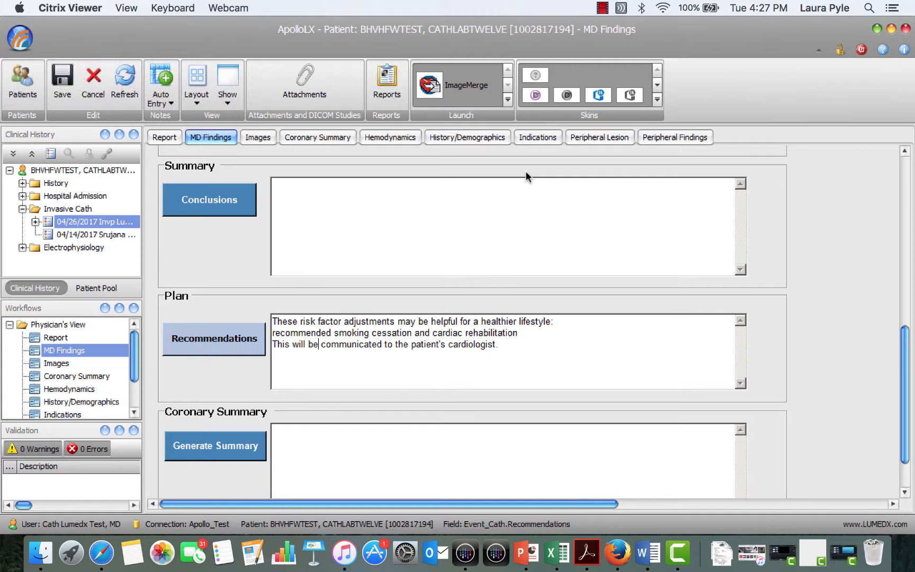
Examine the Peripheral Findings, including the vessel options and the findings summary
click(671, 136)
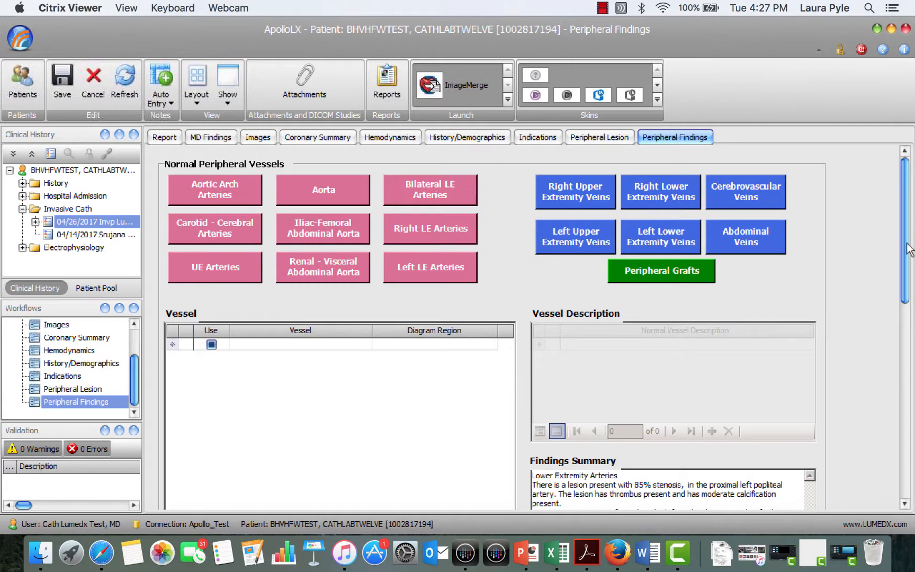
scroll(905, 254, down, 5)
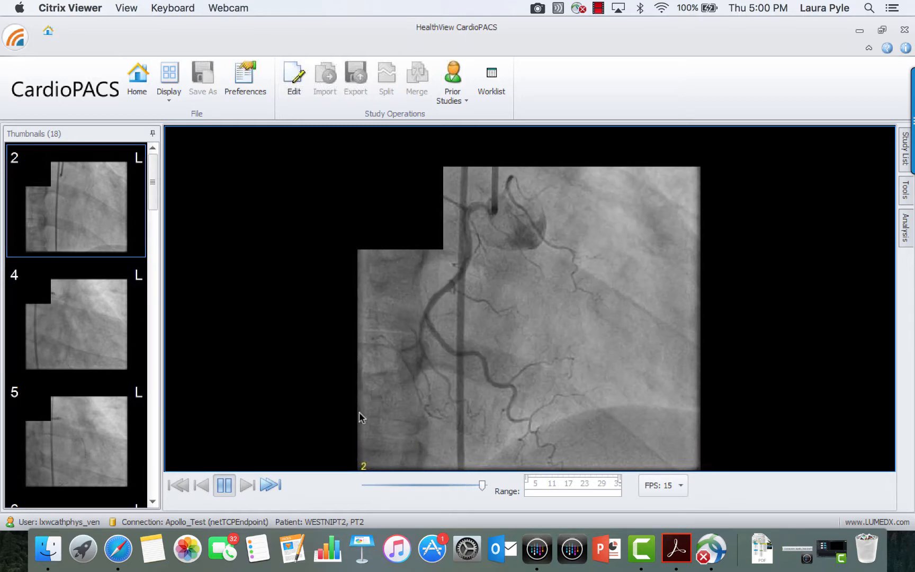
In CardioPACS, pause the angiogram playback of image 2 at frame 24 and copy that frame
click(224, 484)
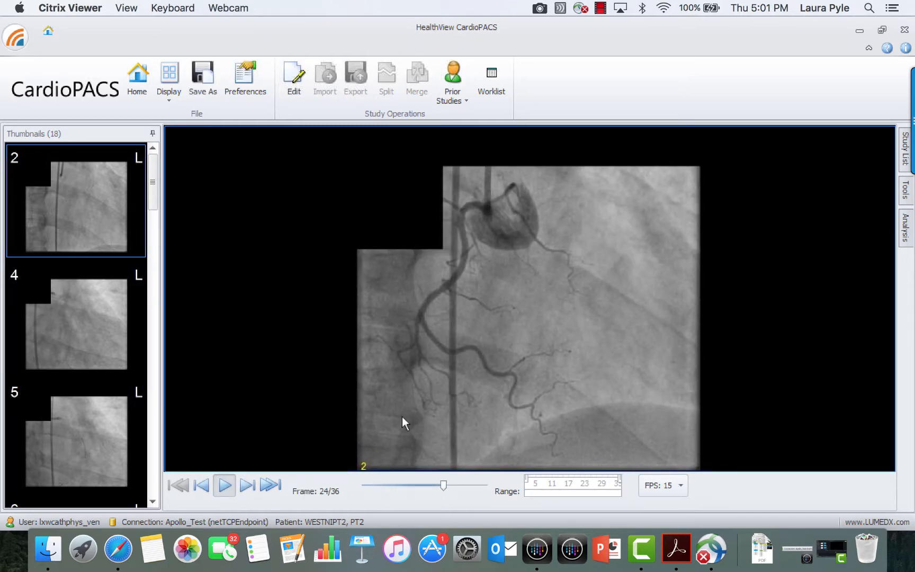
right_click(526, 335)
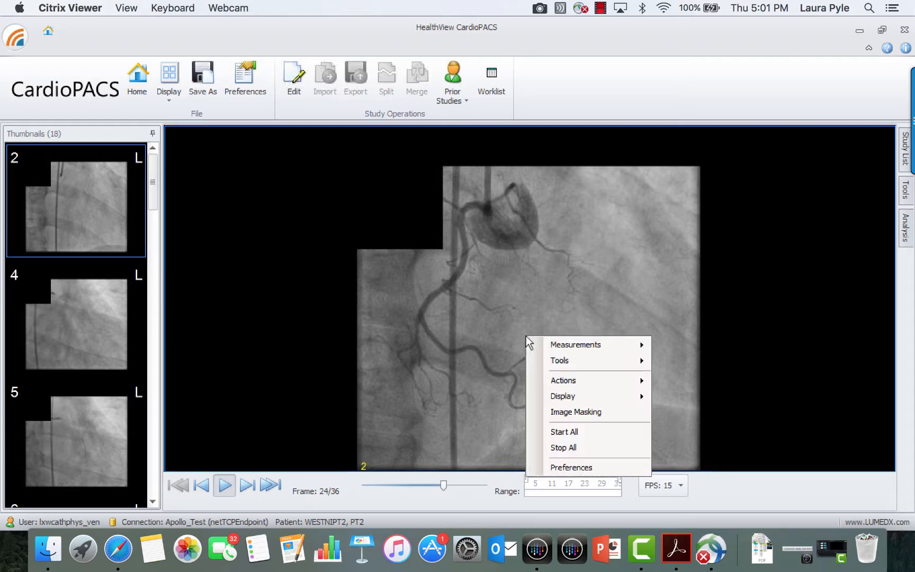
mouse_move(559, 383)
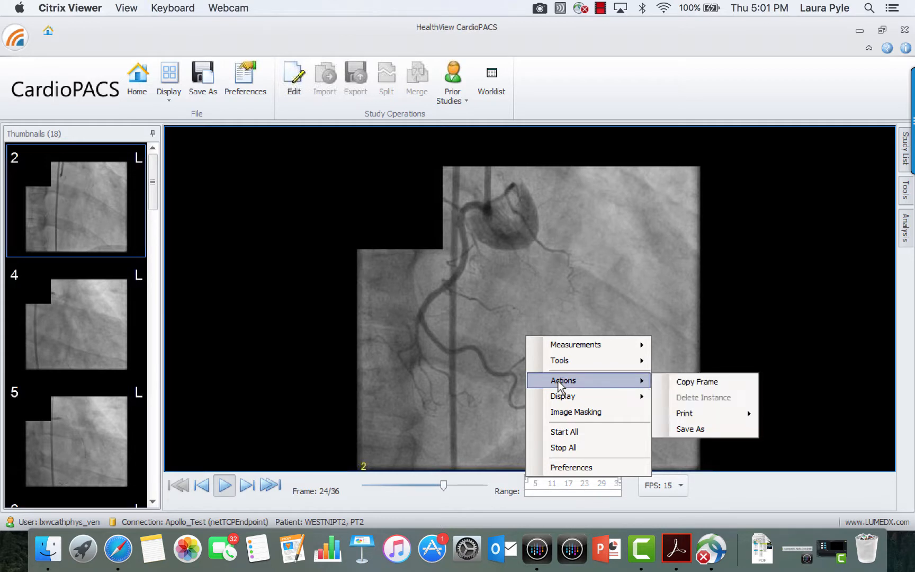
click(697, 382)
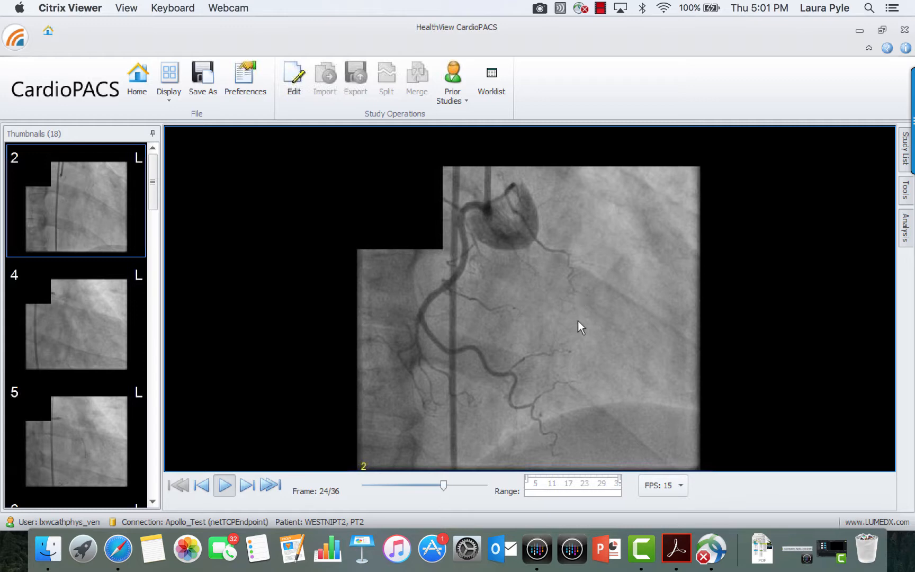
Back in ApolloLX, paste the copied angiogram frame into the patient's Images and Attachments and close the attachments
click(859, 30)
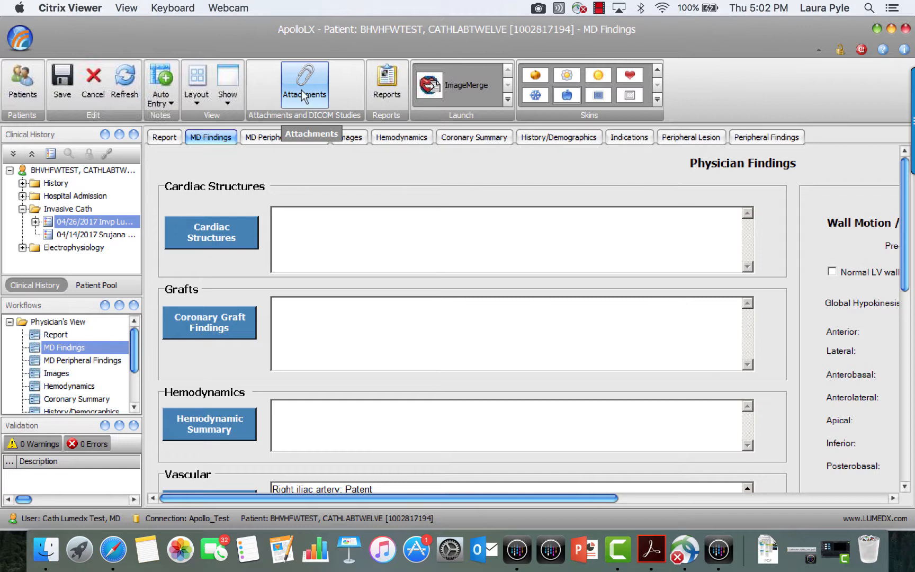
click(303, 97)
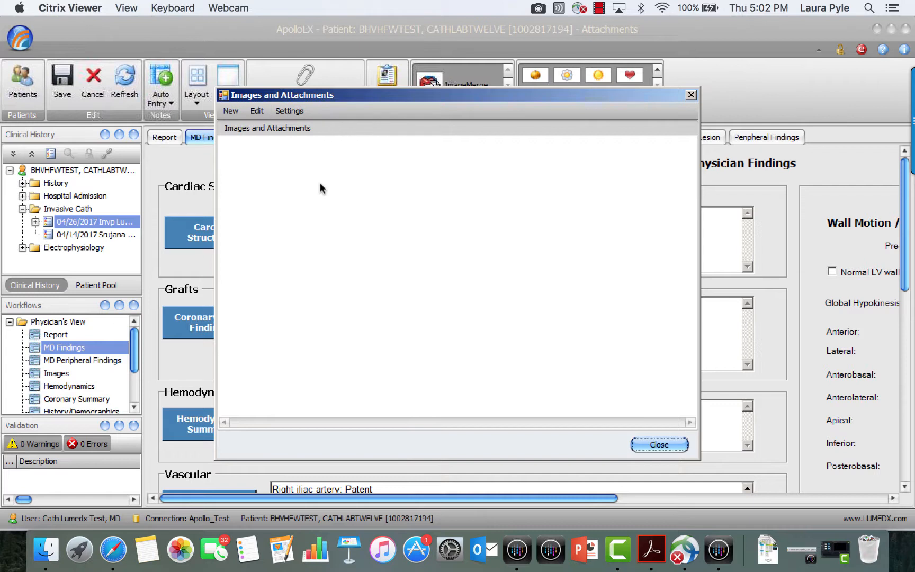
click(261, 110)
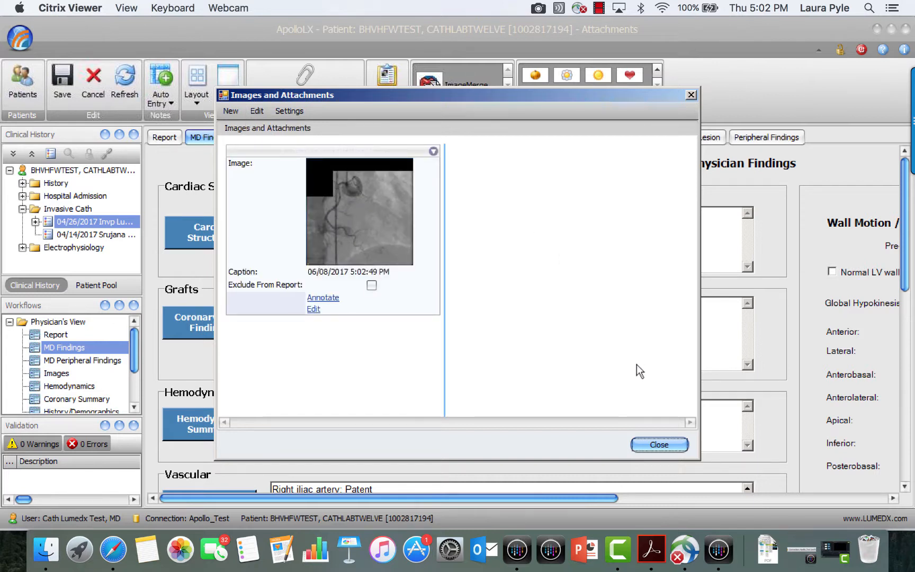
click(659, 444)
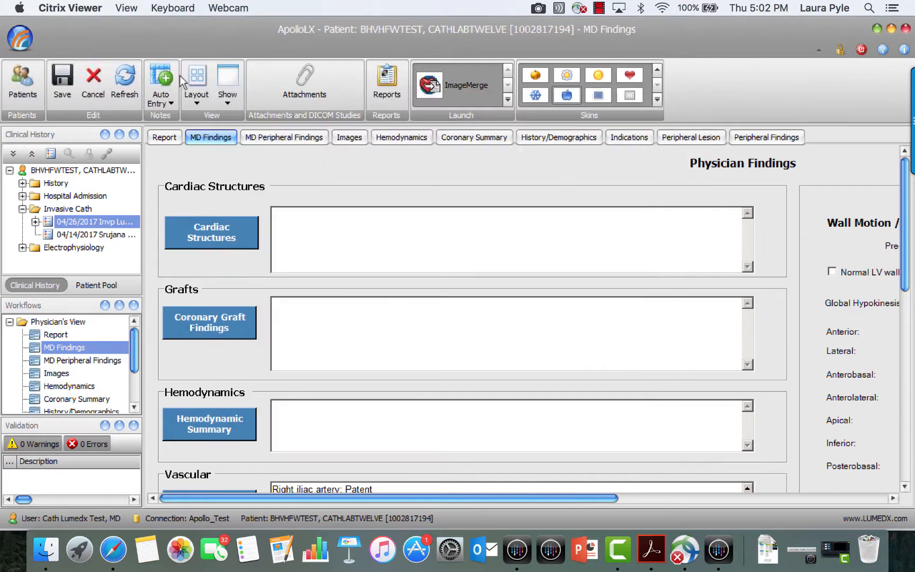
Check the attached angiogram on the Images page and save the patient record from the Report page
click(349, 137)
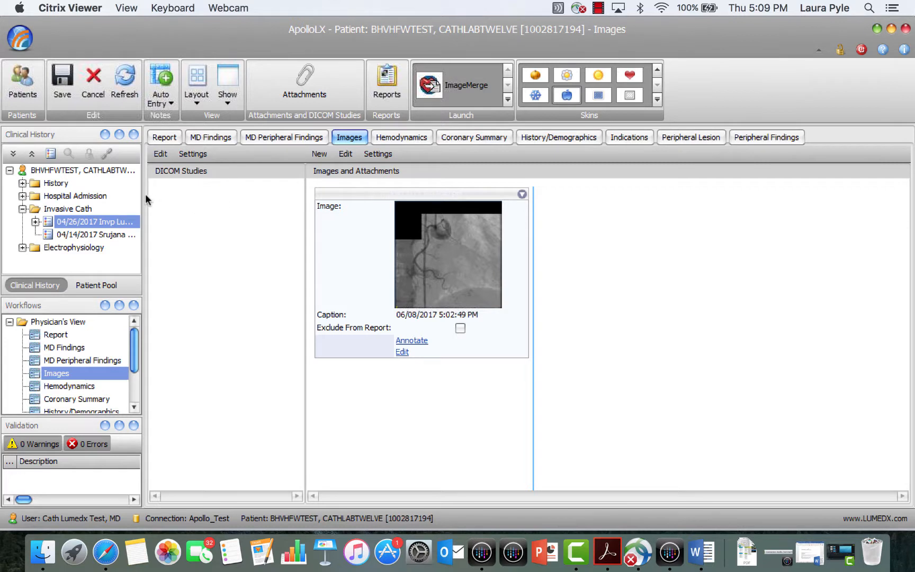
click(165, 139)
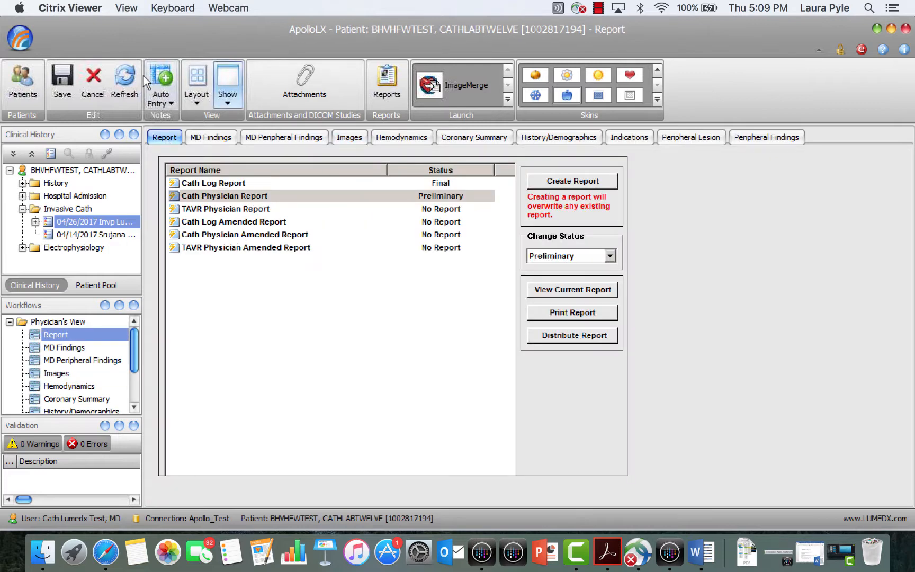
click(59, 81)
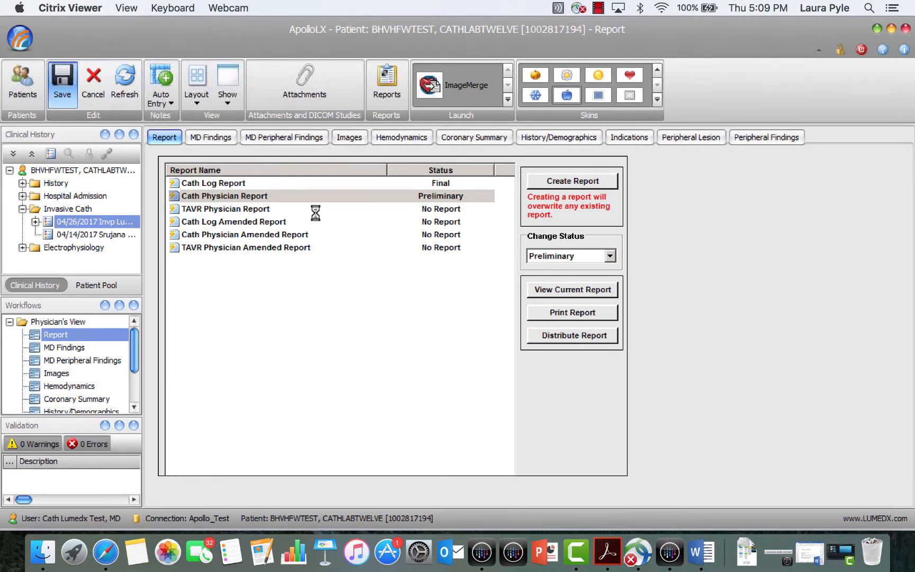
View the current Cath Physician Report, review its findings, medications, radiation summary and signature section, and close the document
click(262, 198)
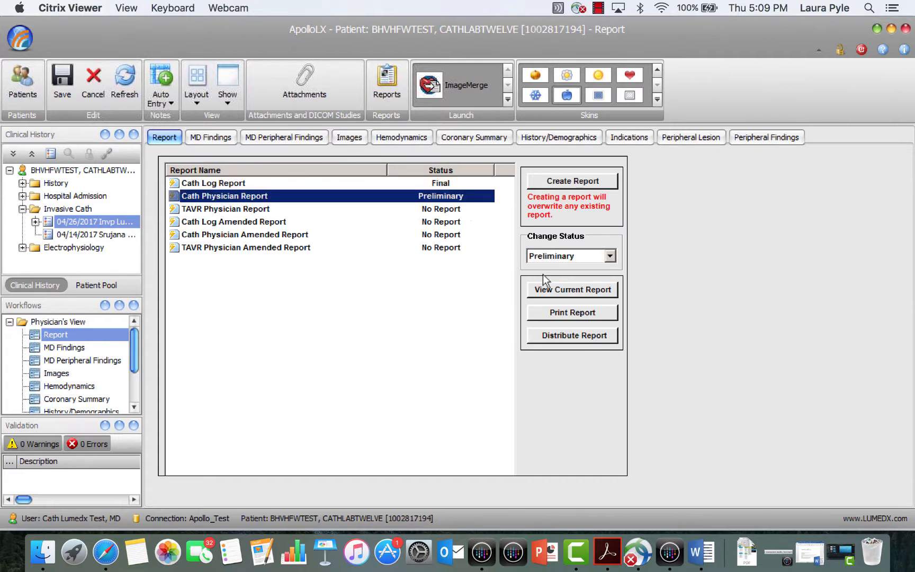
click(559, 290)
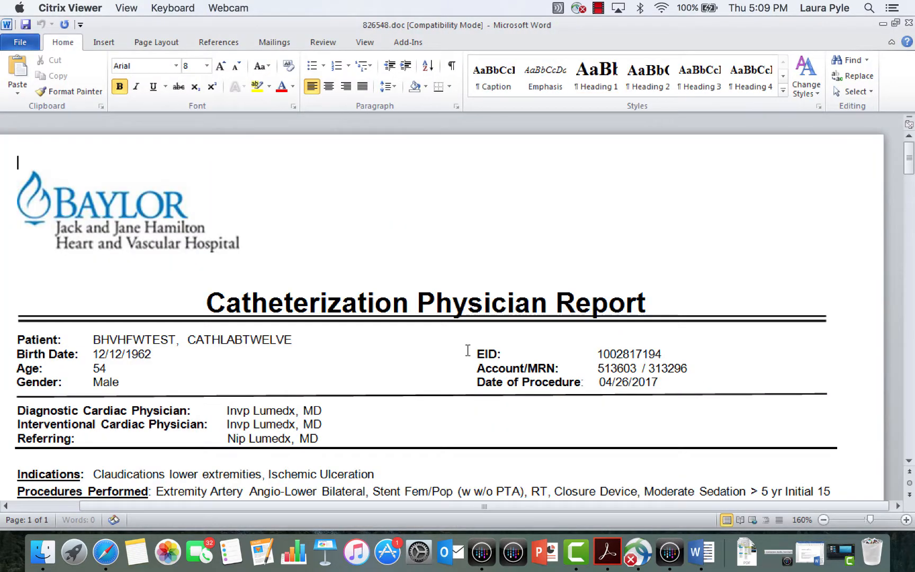
scroll(468, 350, down, 4)
scroll(467, 350, down, 10)
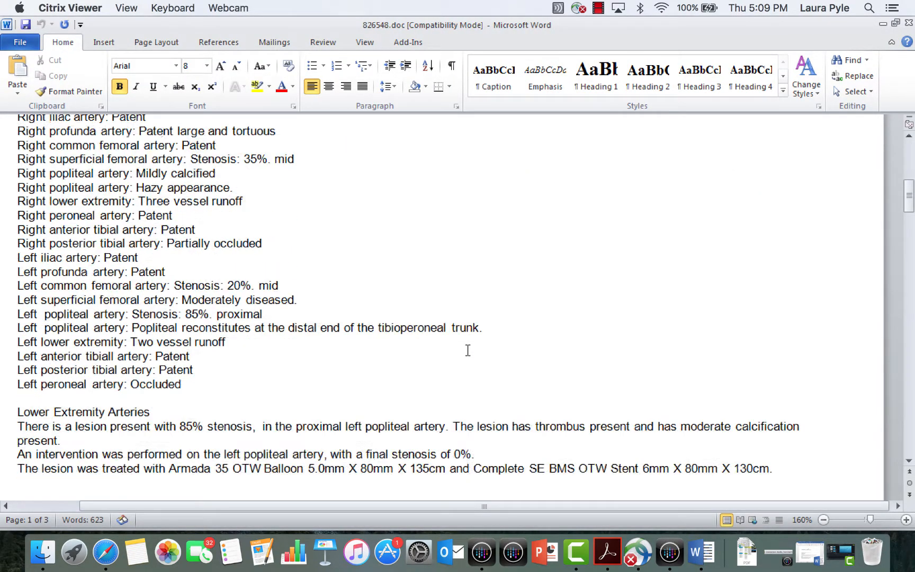
scroll(467, 350, down, 15)
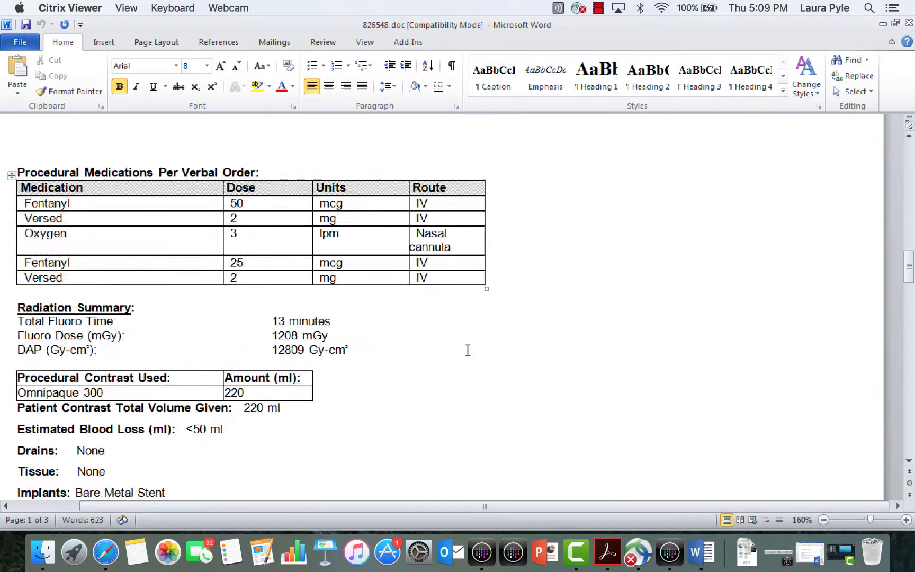
scroll(467, 350, down, 3)
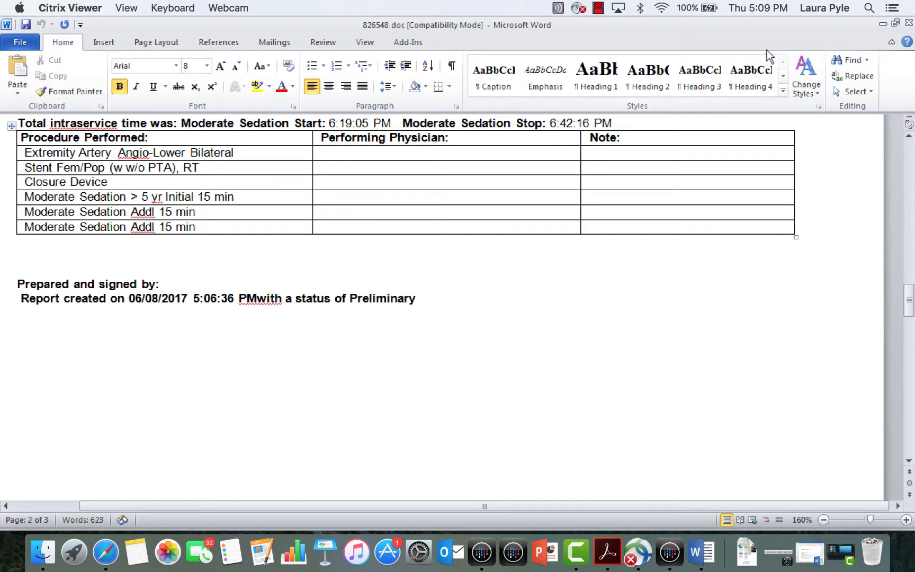
click(909, 29)
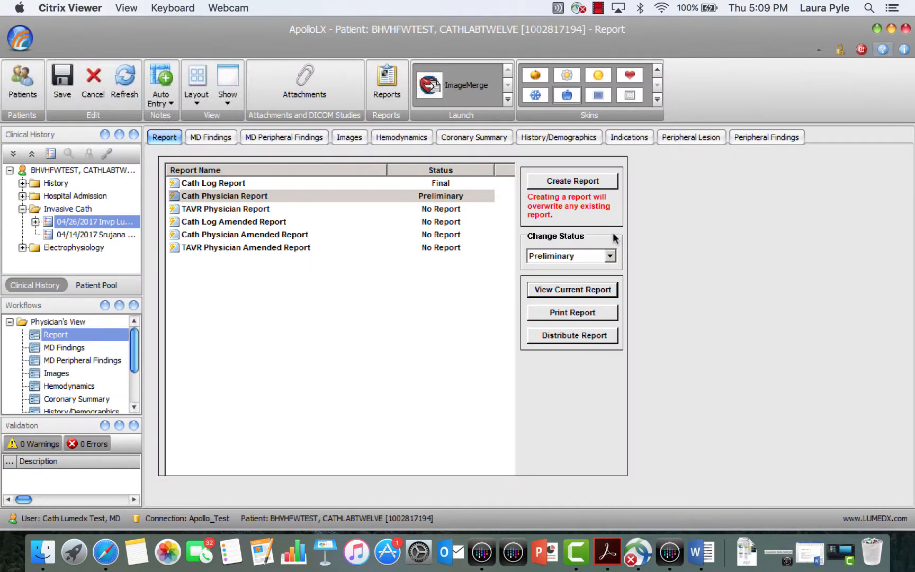
Change the Cath Physician Report's status to Final and electronically sign it with the account password
click(316, 196)
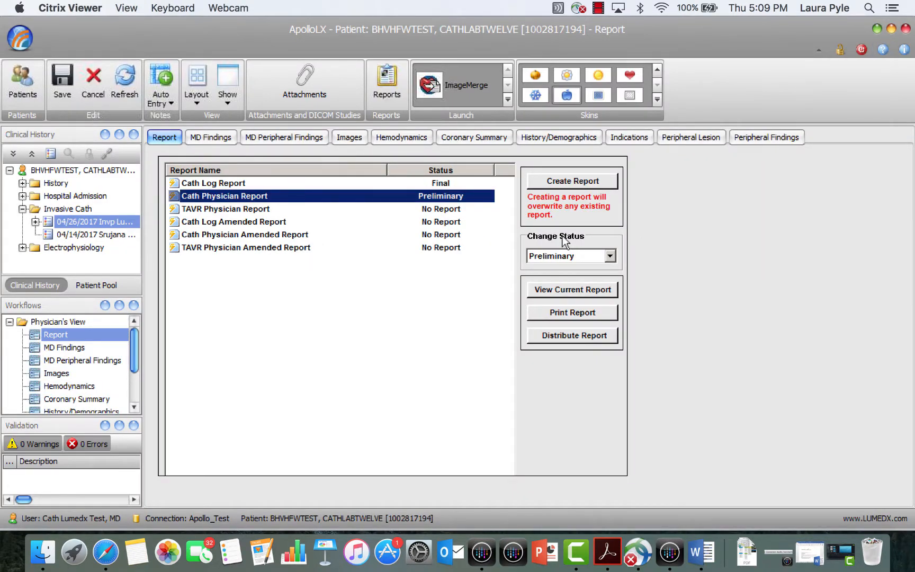
click(582, 257)
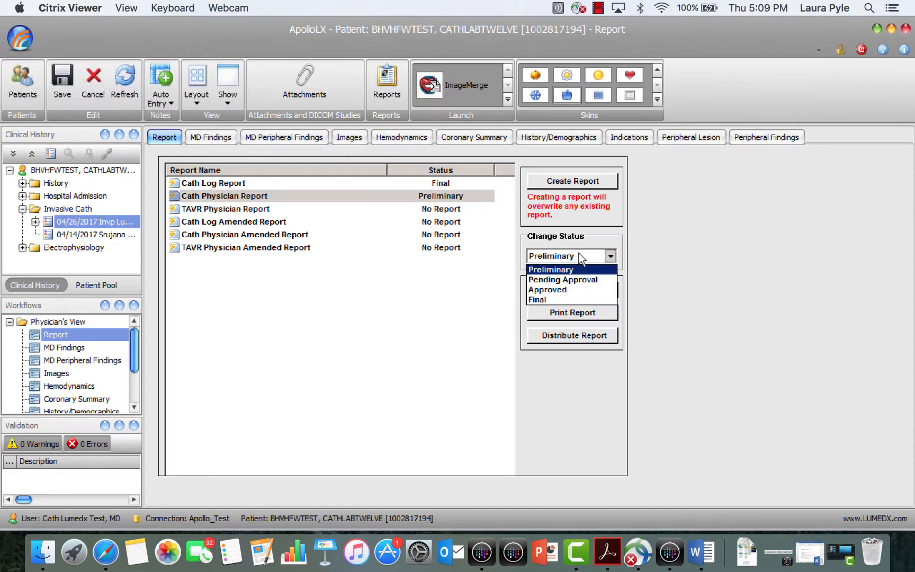
click(556, 300)
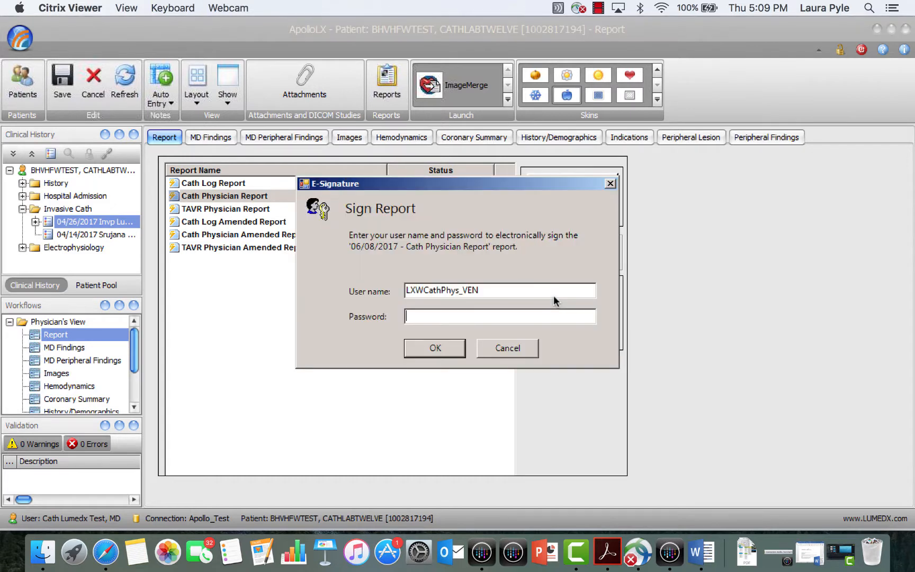
text(••••••••)
key(Return)
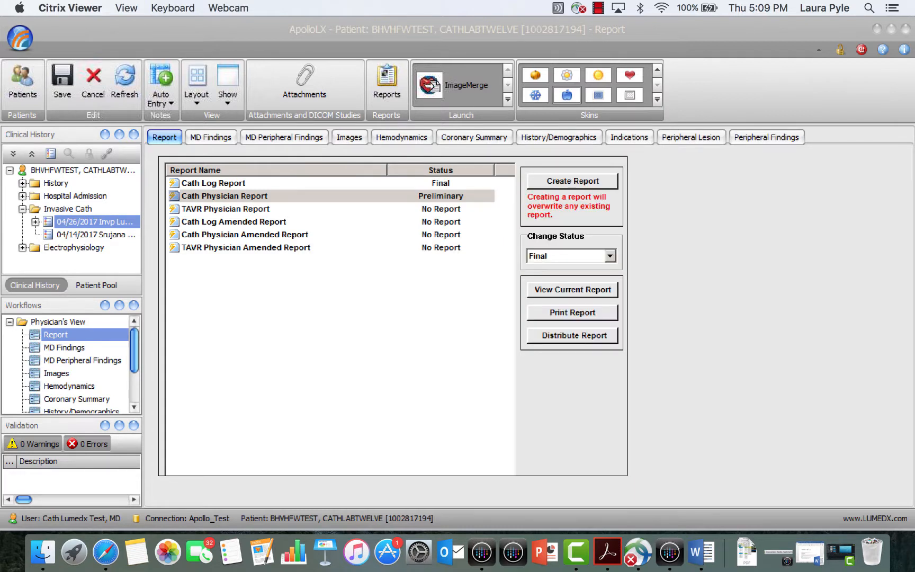